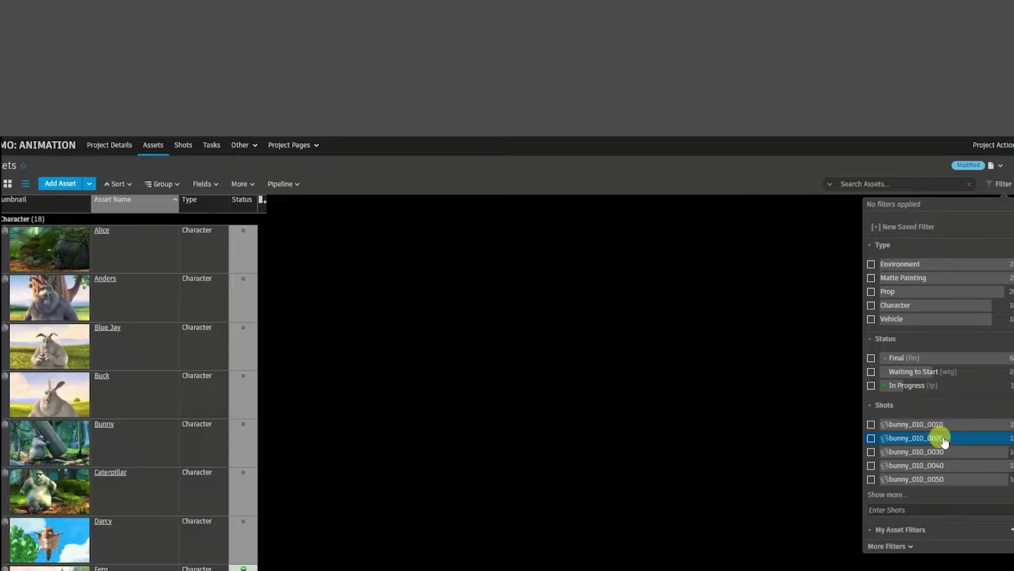
- Filter assets to Type Character and Prop, and shots bunny_010_0010, 0020, 0030, 0070, 0100
left_click(893, 494)
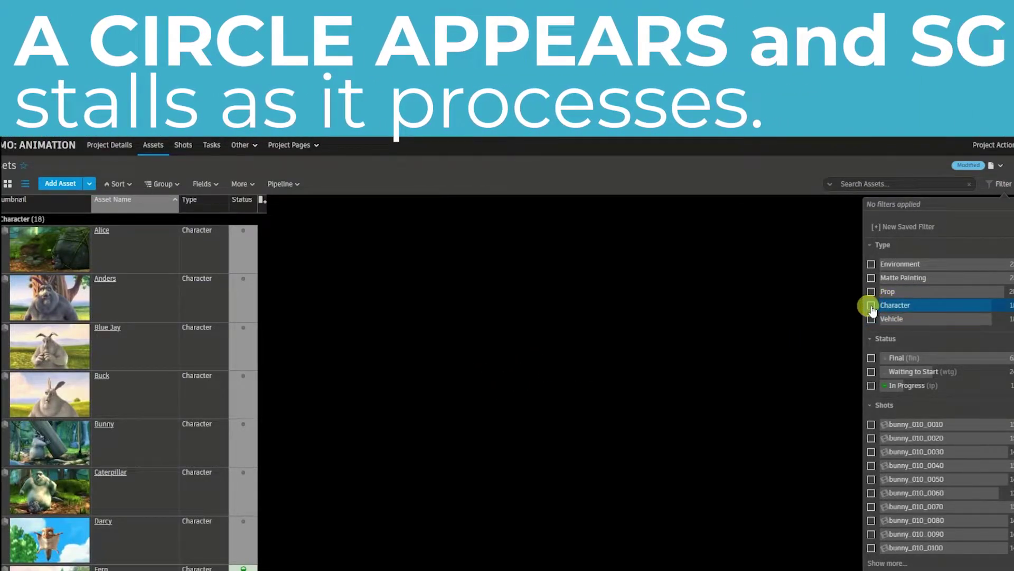
left_click(871, 305)
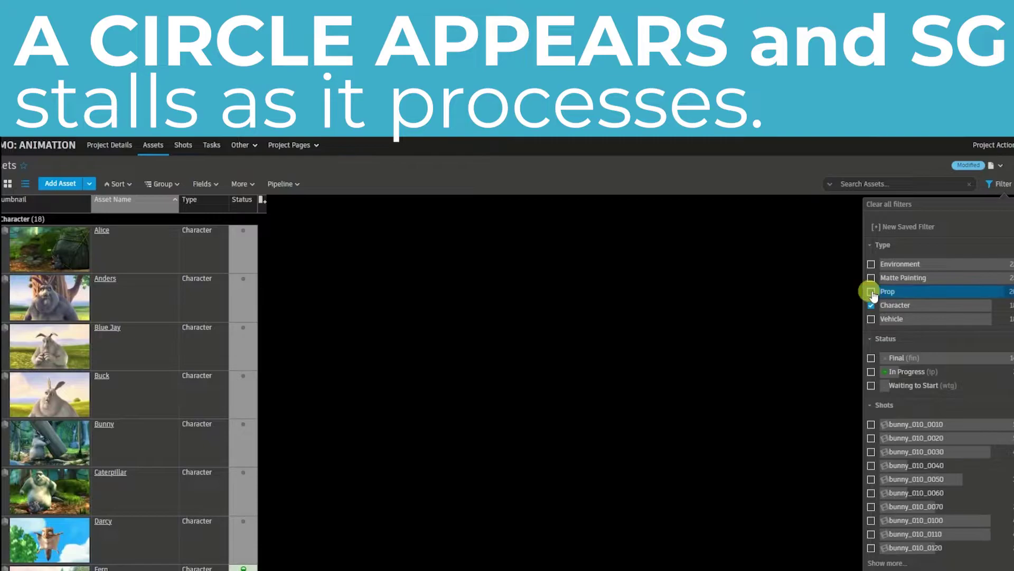
left_click(871, 291)
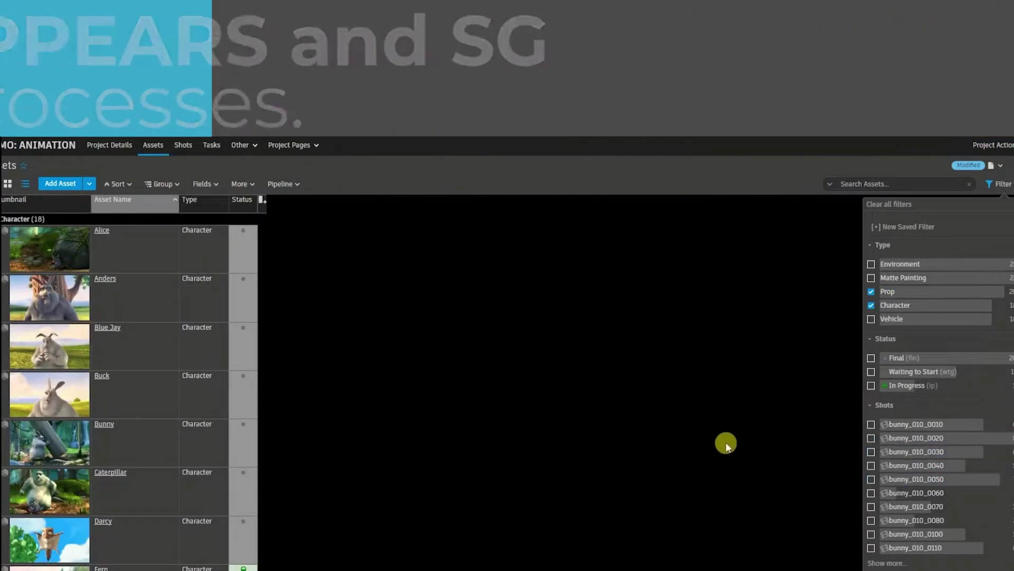
left_click(871, 424)
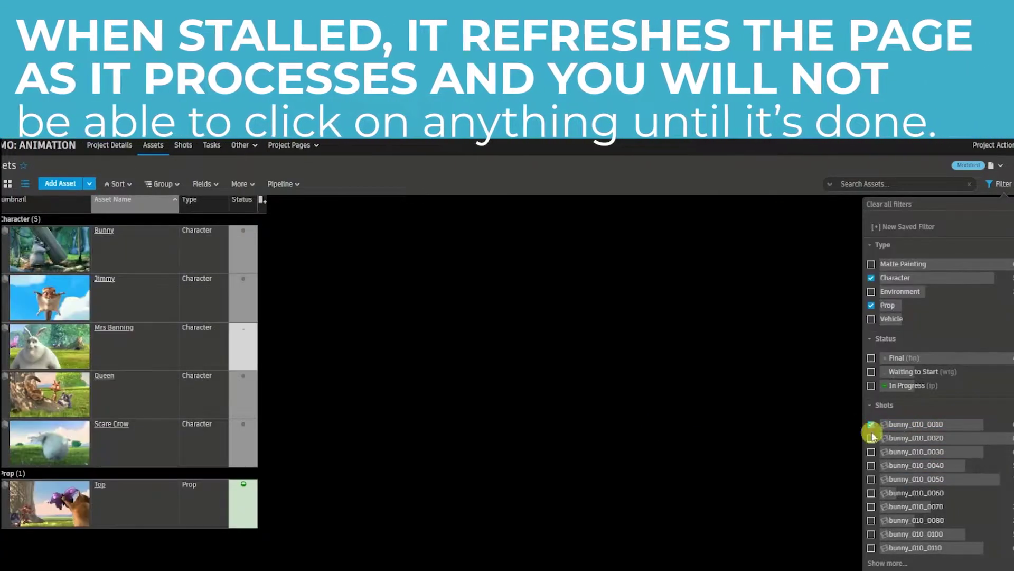
left_click(872, 438)
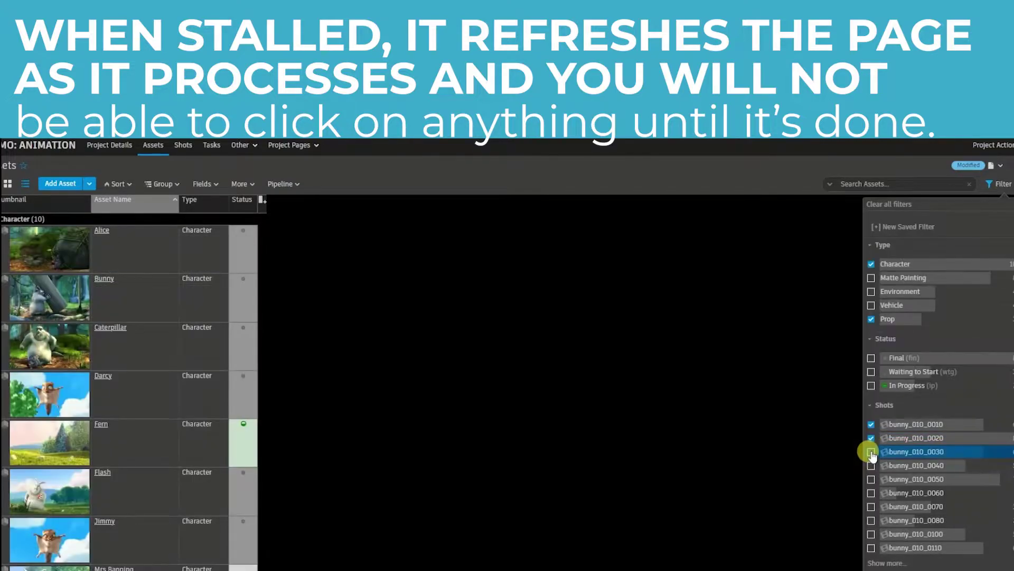
left_click(871, 451)
left_click(871, 506)
left_click(871, 534)
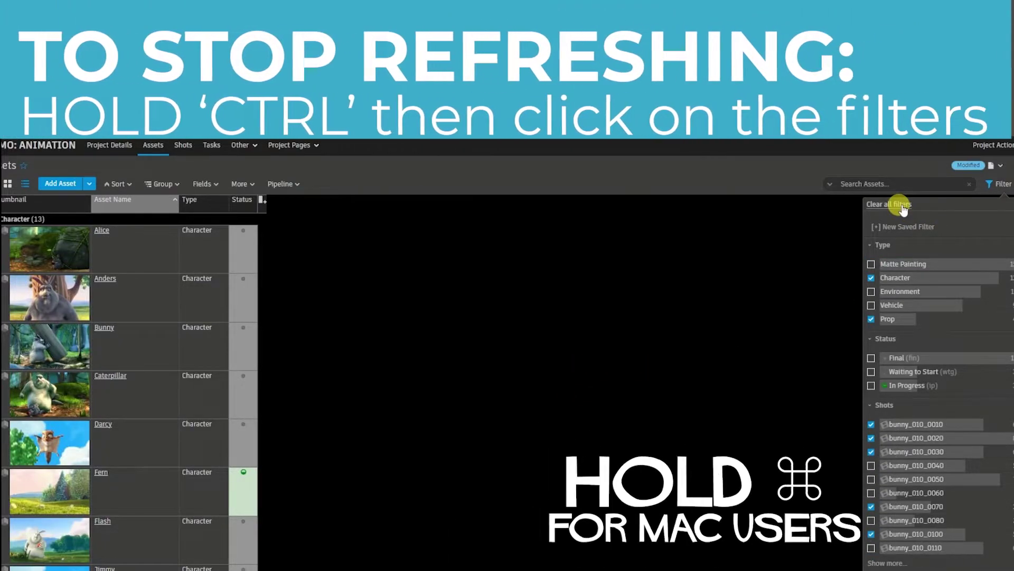
left_click(902, 205)
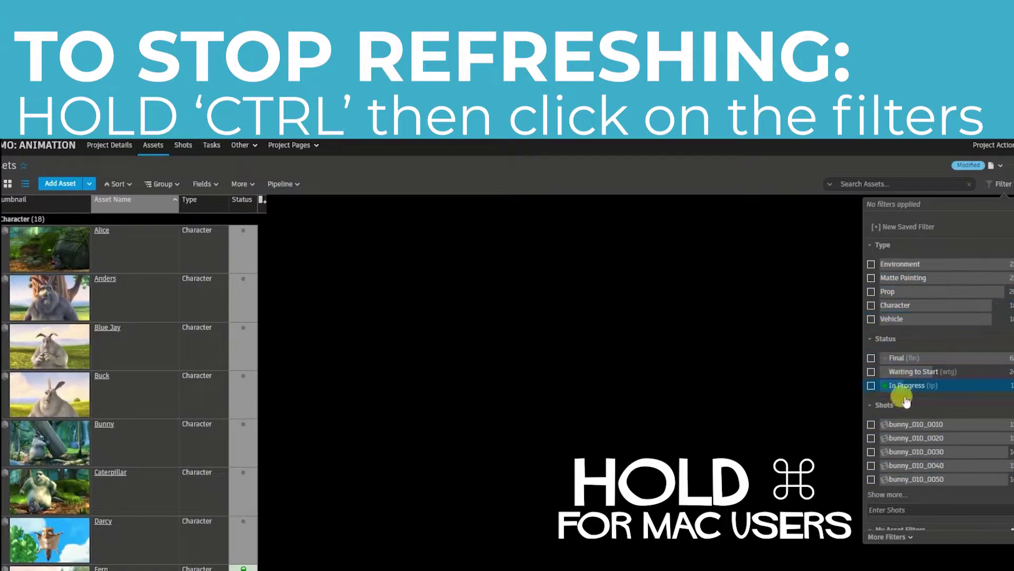
left_click(872, 292, "ctrl")
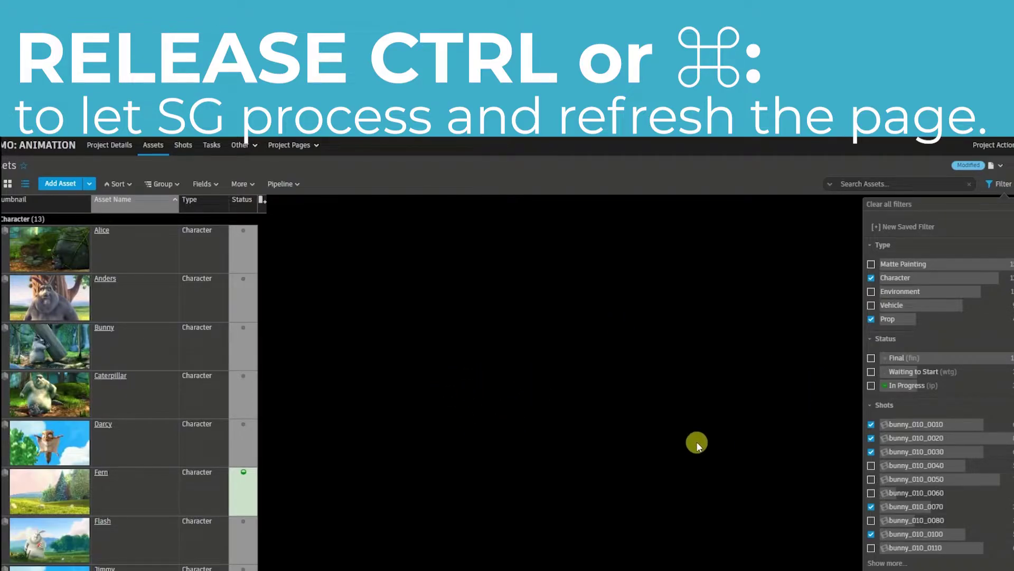
scroll(285, 519, "down", 6)
scroll(287, 522, "down", 3)
scroll(306, 527, "up", 10)
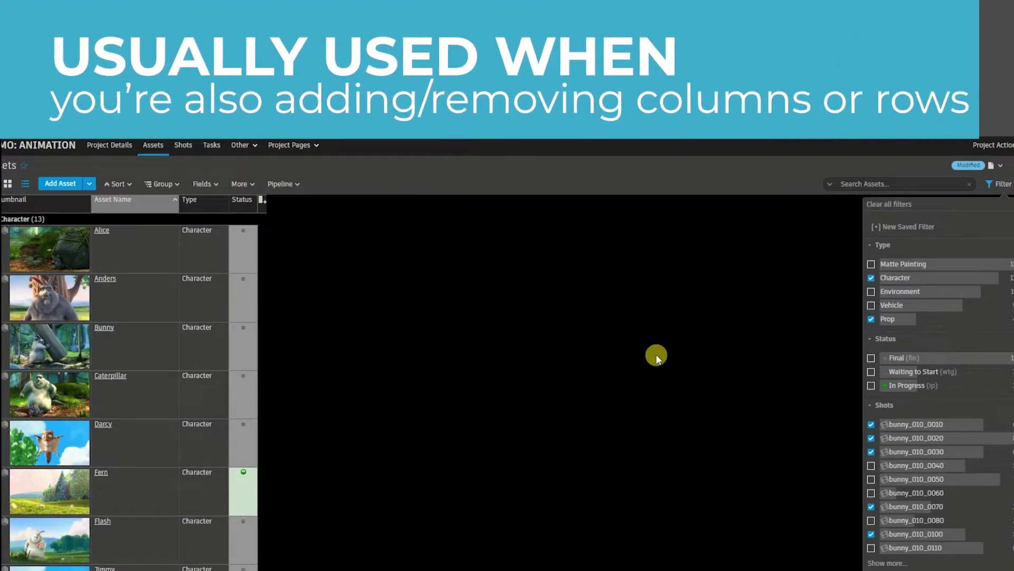
- Save the page as a new page 'FP - Asset List' in the FP folder
left_click(992, 164)
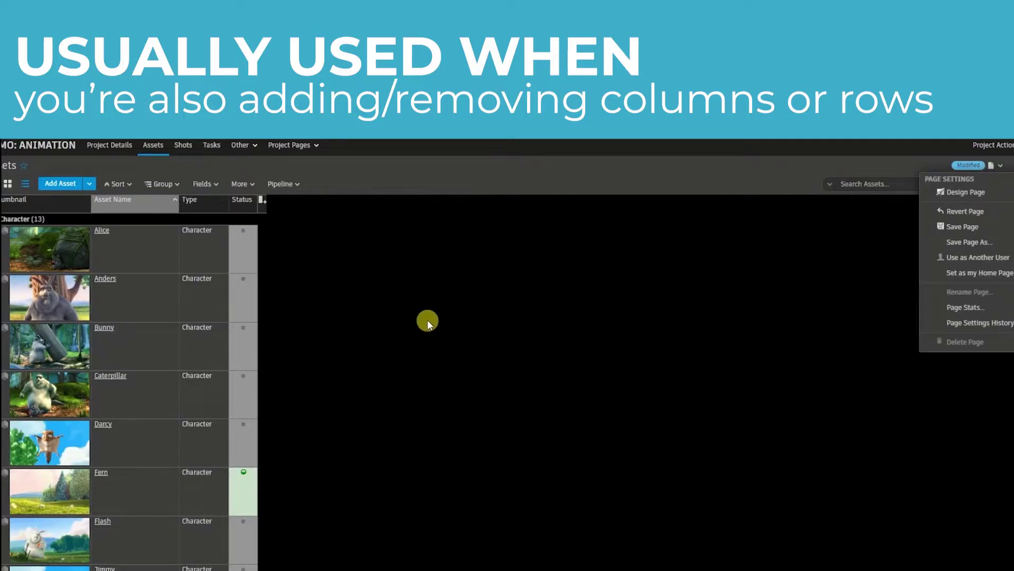
left_click(993, 166)
left_click(993, 166)
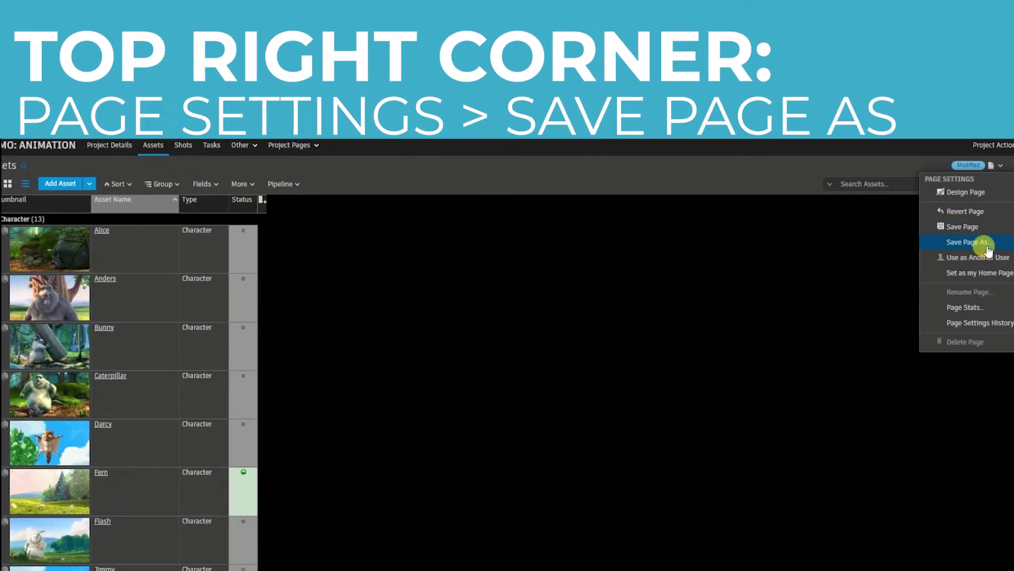
left_click(969, 242)
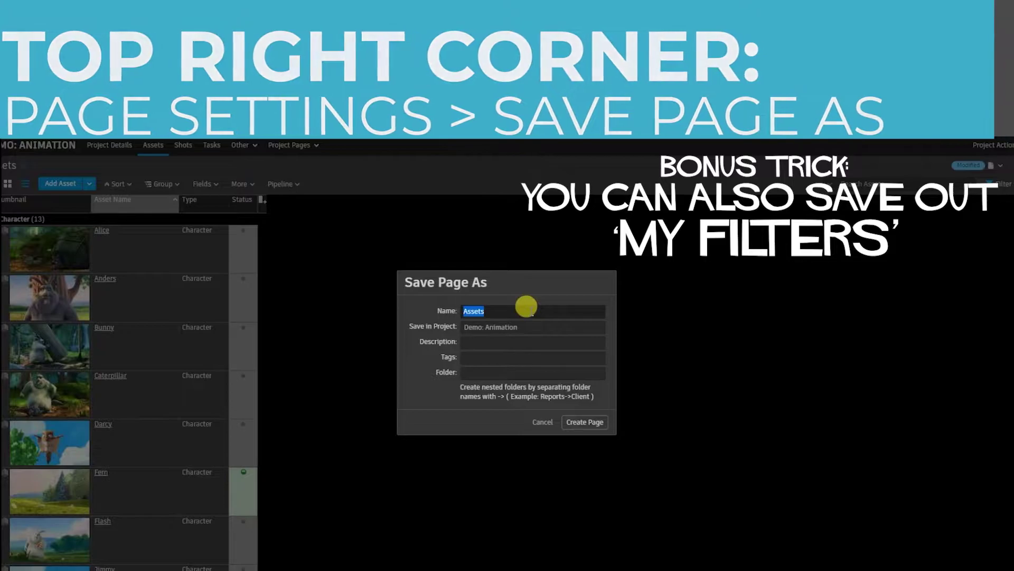
type("FP -")
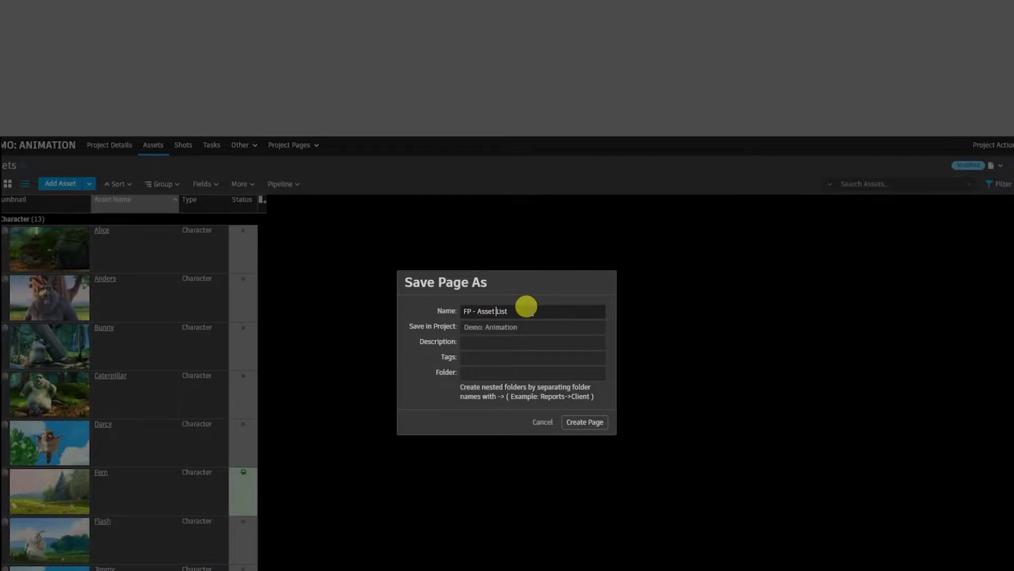
left_click(512, 373)
type("FP")
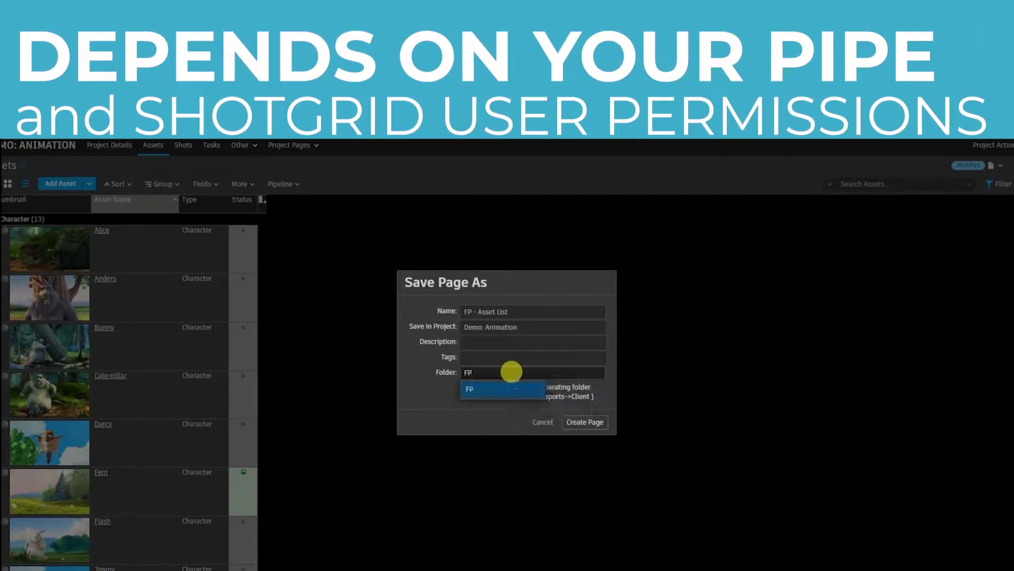
left_click(527, 398)
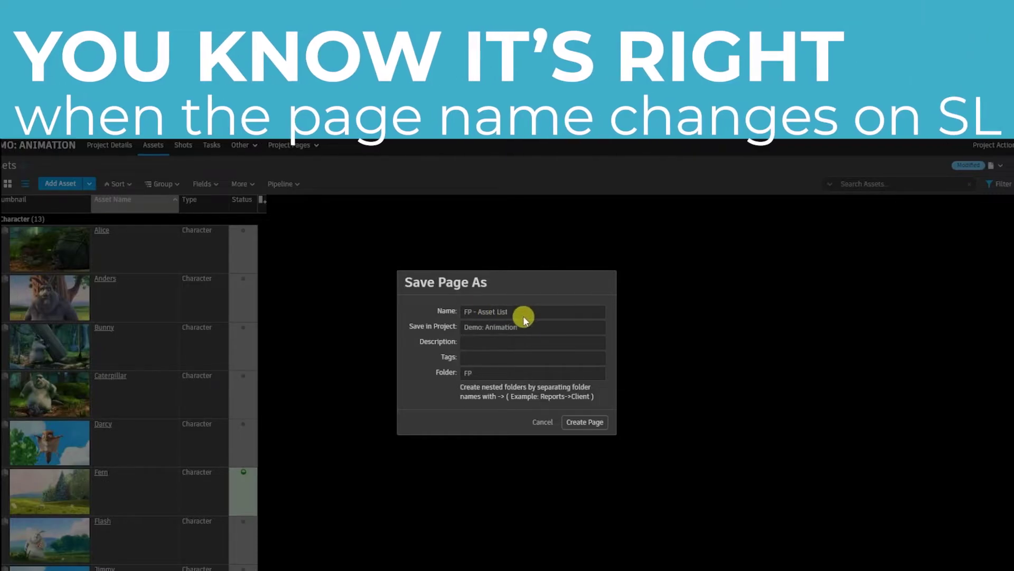
left_click(591, 426)
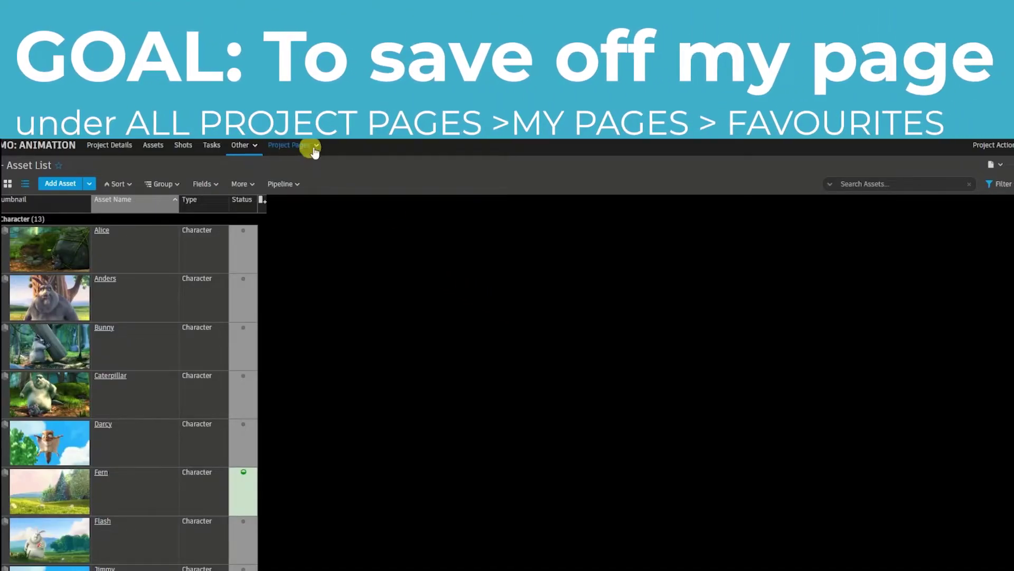
- Star the FP - Asset List page and confirm it is listed under Favorites
left_click(314, 151)
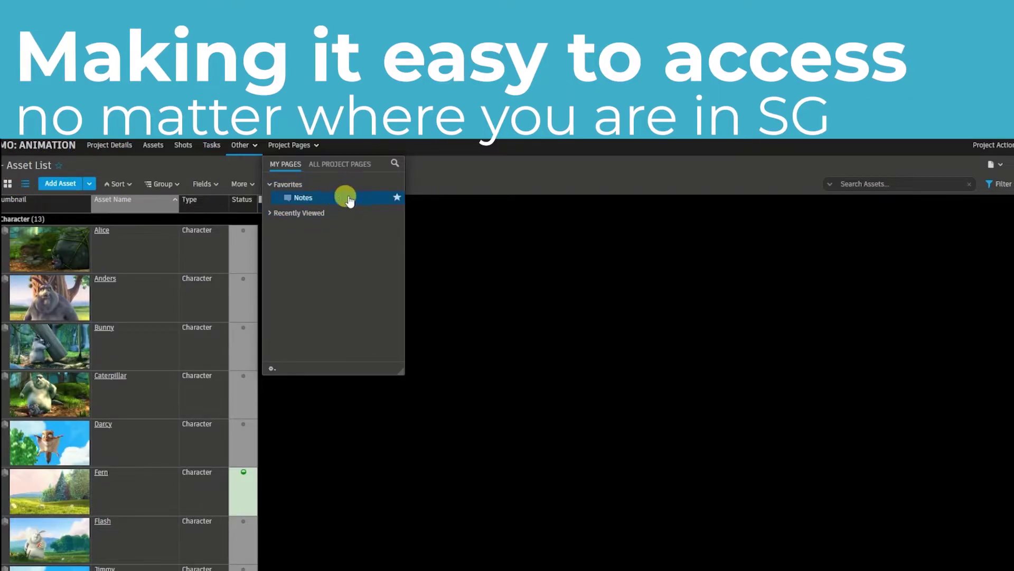
left_click(423, 380)
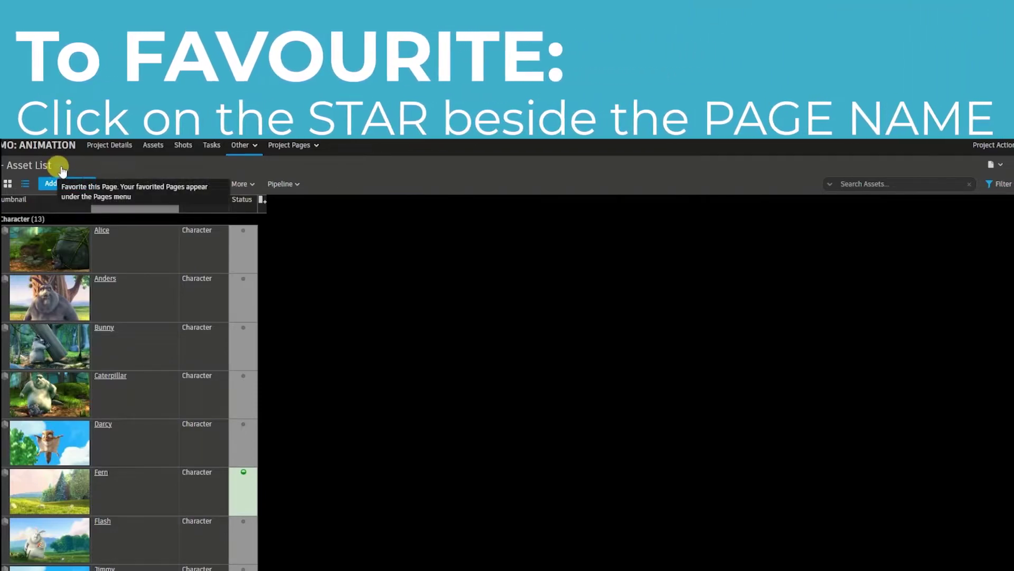
left_click(61, 168)
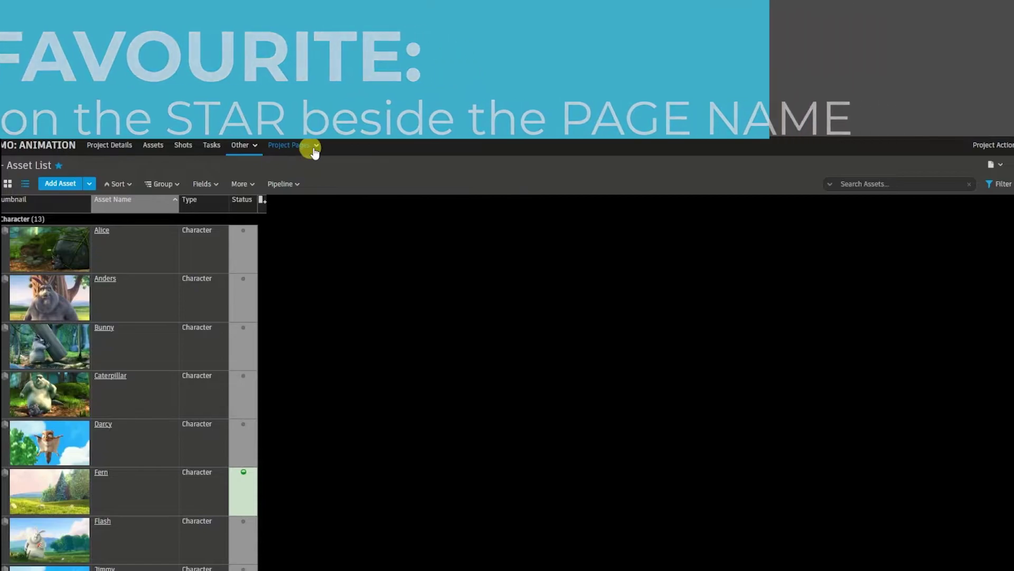
left_click(316, 146)
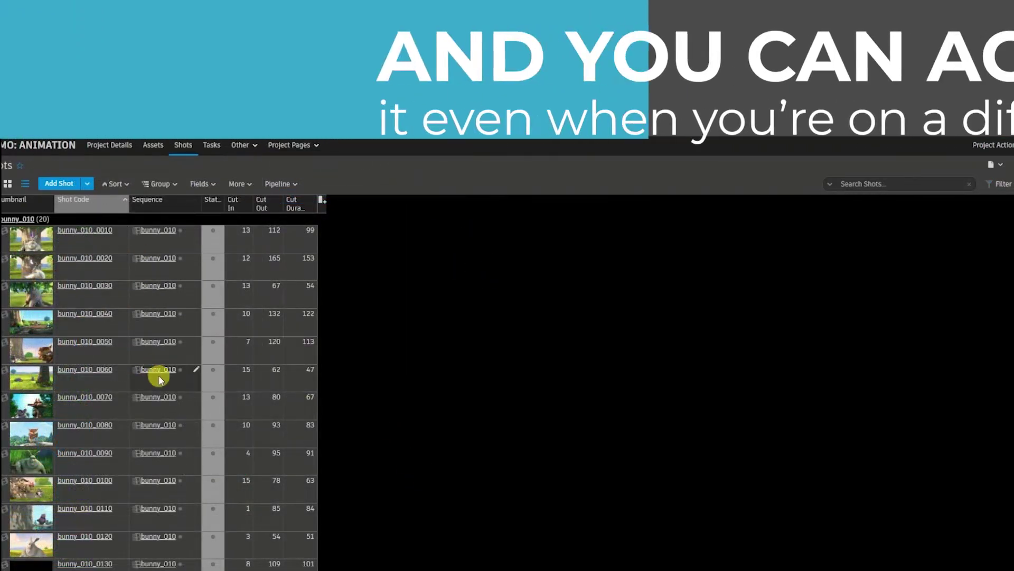
- Open the favorited task schedule page from the Project Pages Favorites list
left_click(294, 147)
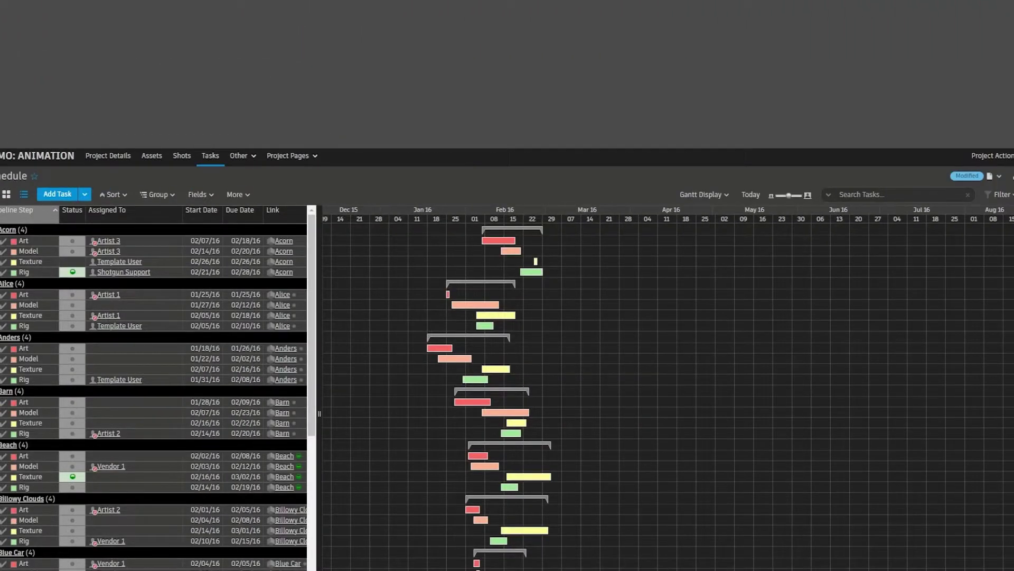
- Revert the Tasks schedule page to its default layout via Page Settings
mouse_move(383, 490)
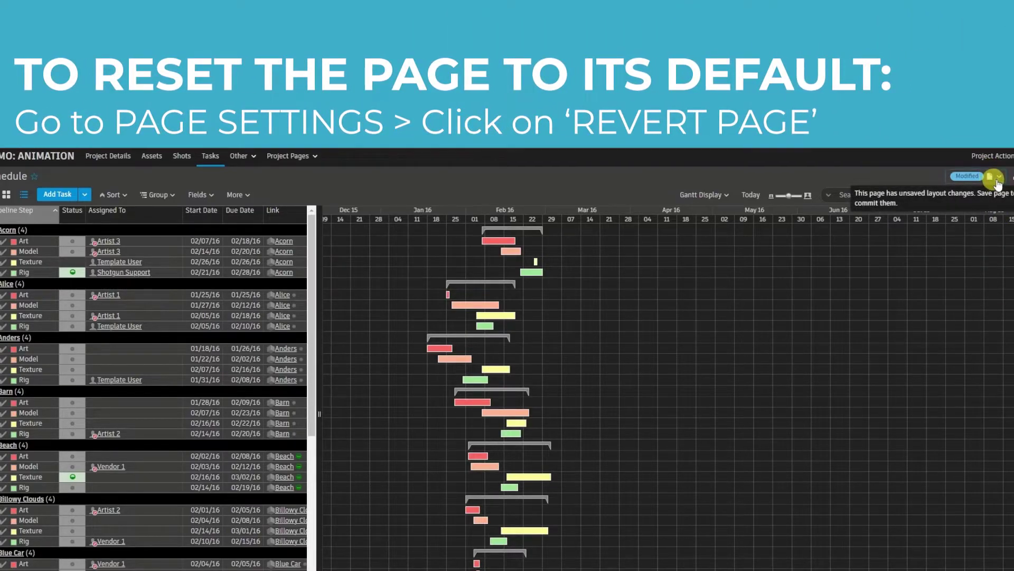
left_click(998, 179)
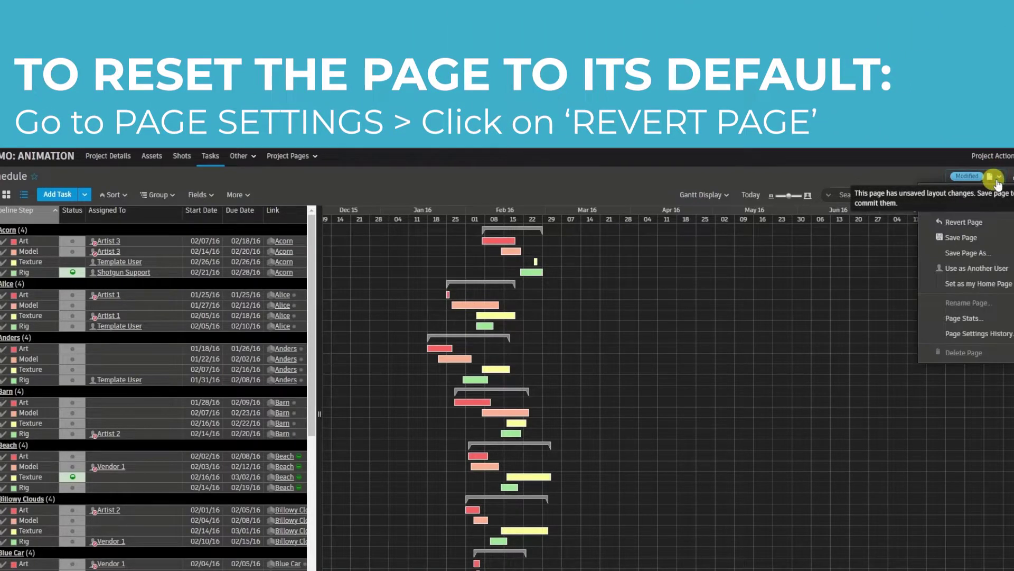
left_click(987, 223)
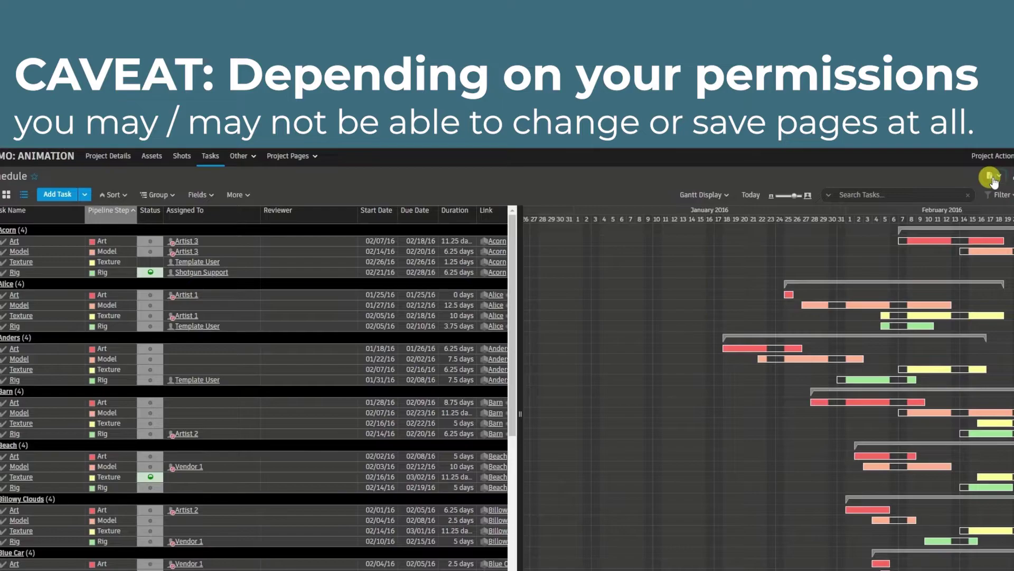
- Confirm Revert Page is now unavailable, then select the Alice Model task
left_click(991, 178)
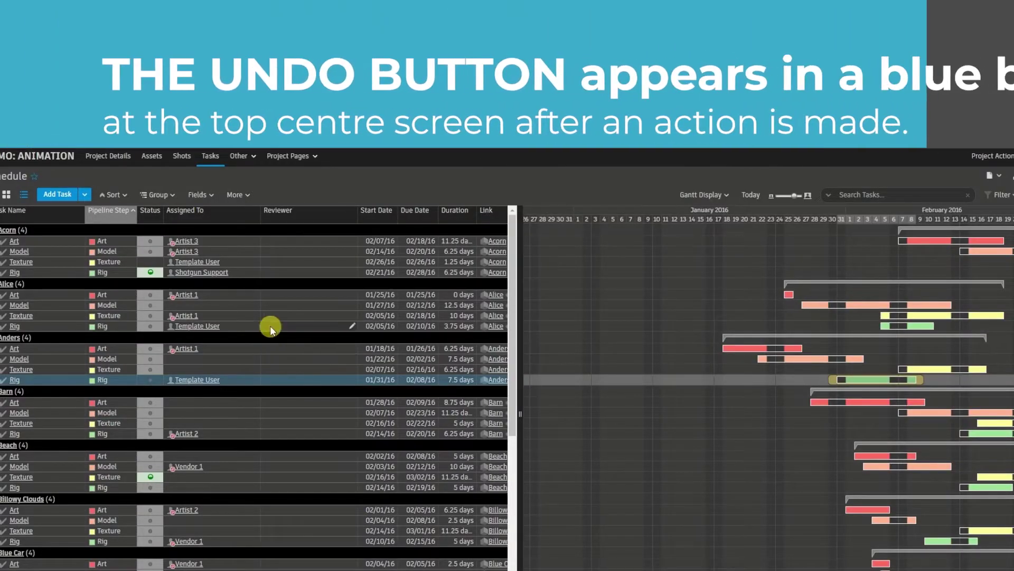
left_click(272, 305)
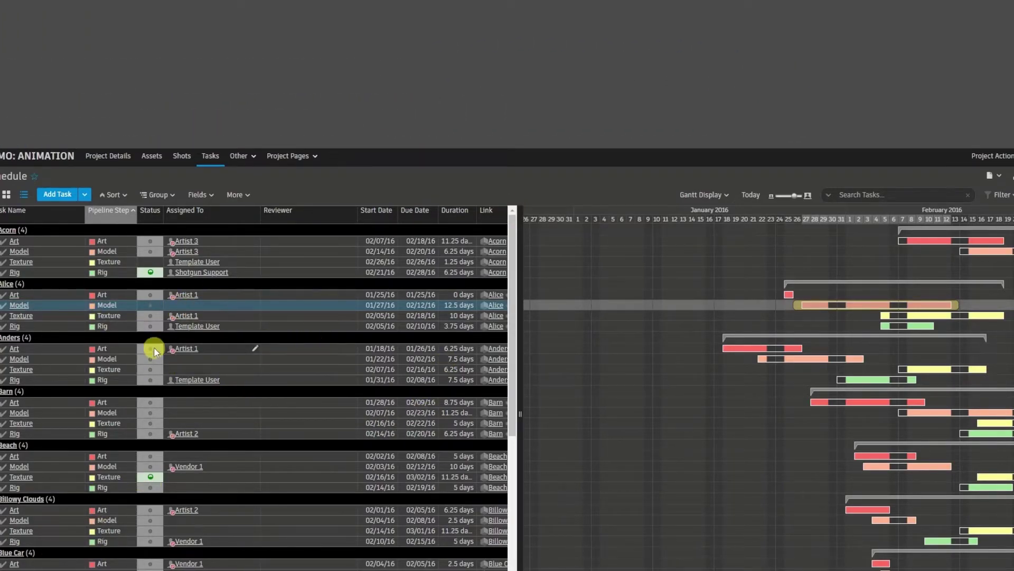
- Bulk-assign Artist 2 to the Alice, Anders, Barn and Billowy Clouds Model tasks, then undo
left_click(205, 359, "ctrl")
left_click(203, 412, "ctrl")
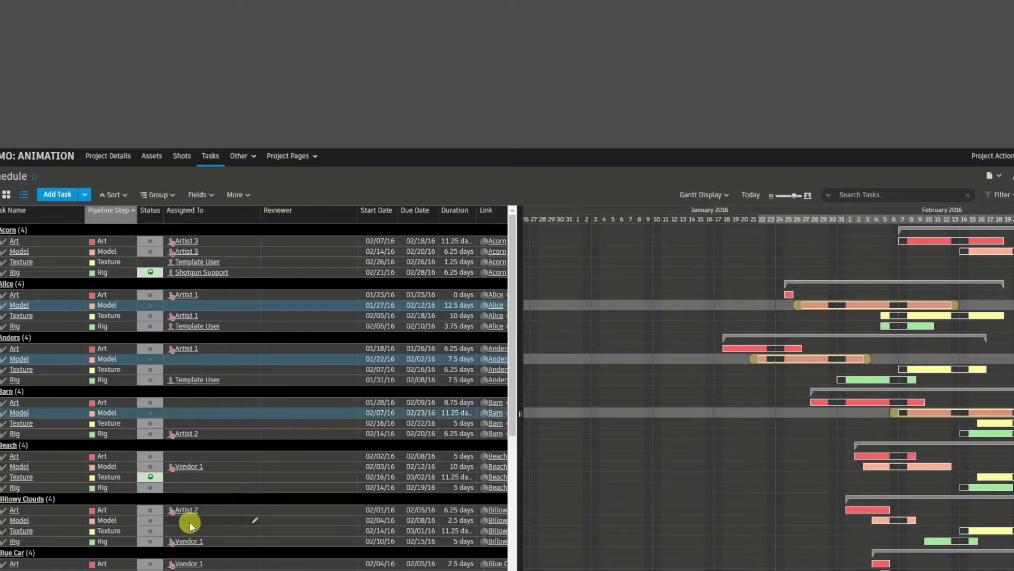
left_click(191, 523, "ctrl")
right_click(220, 306)
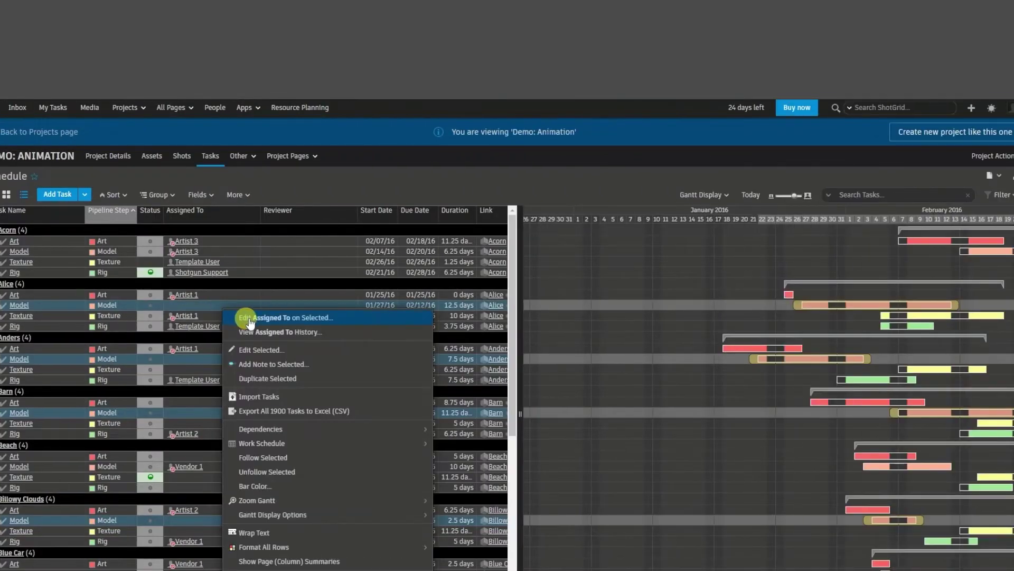
left_click(249, 317)
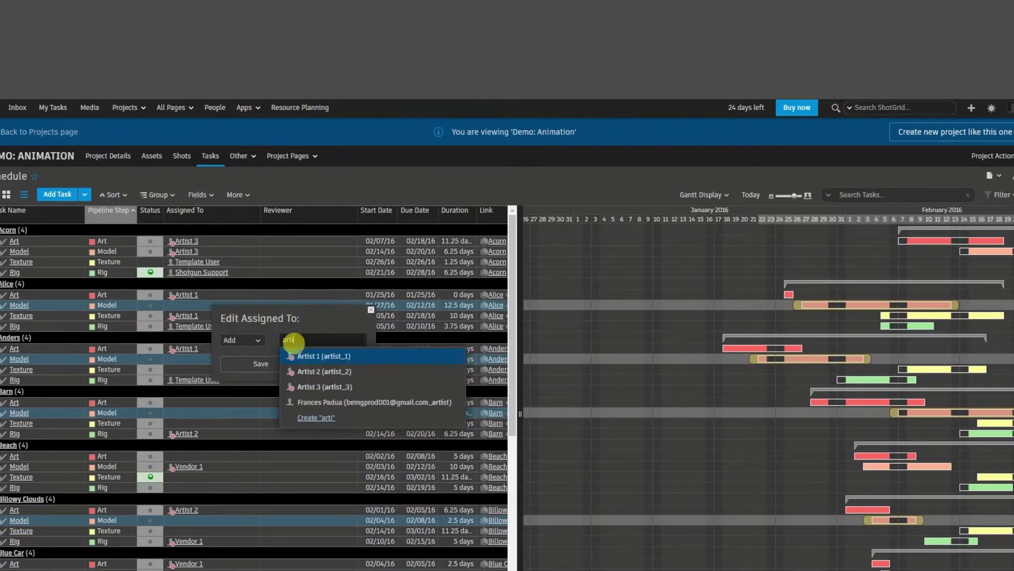
left_click(294, 374)
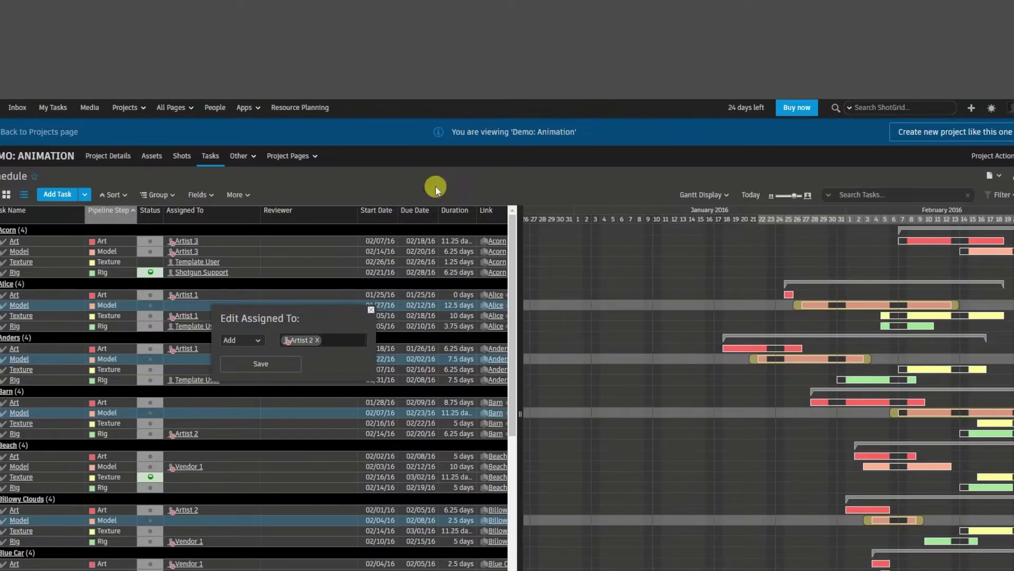
left_click(259, 364)
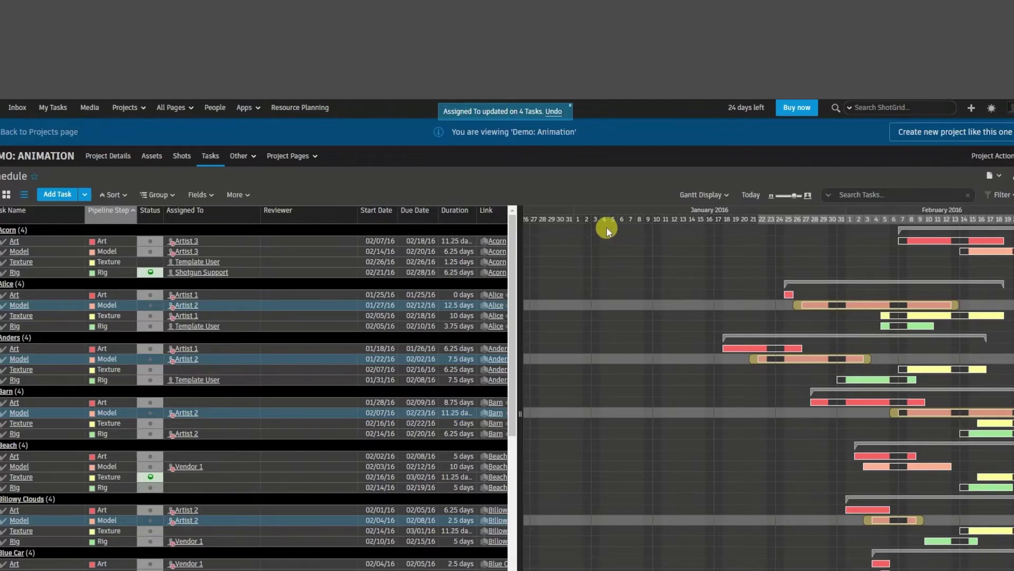
left_click(554, 113)
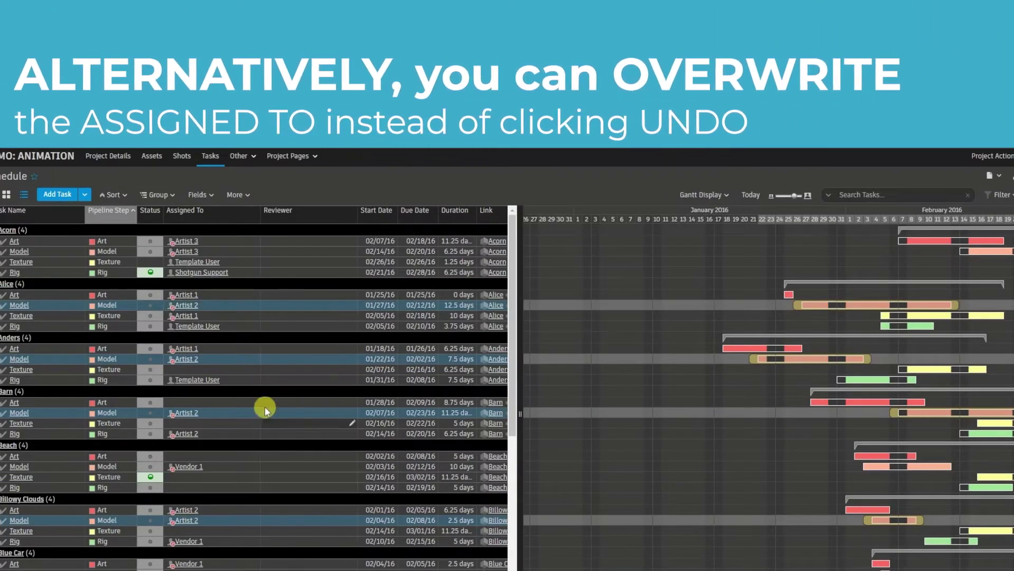
- Set the selected Model tasks' assignee to Artist 3 in Overwrite mode instead of Add
right_click(215, 308)
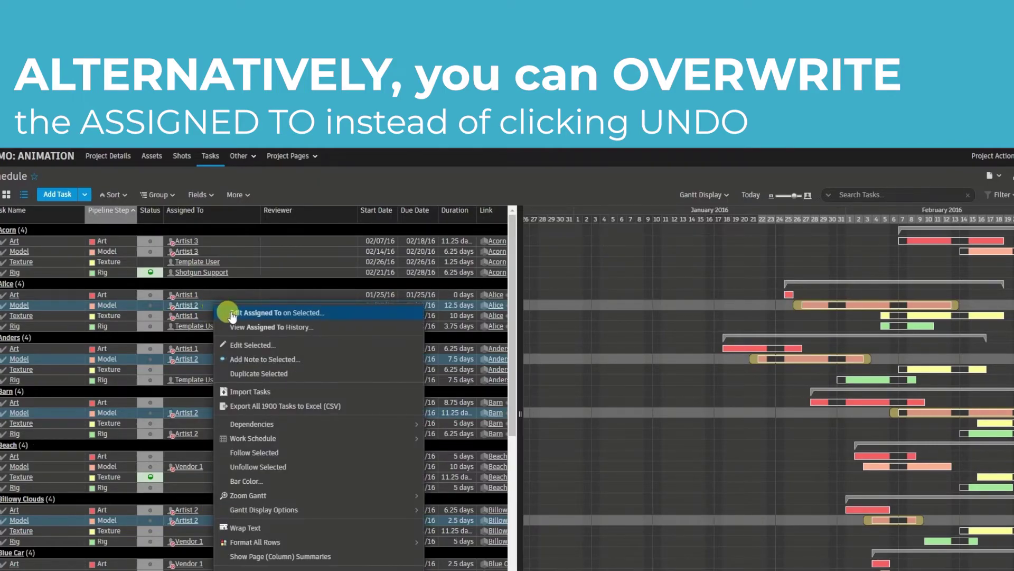
left_click(235, 315)
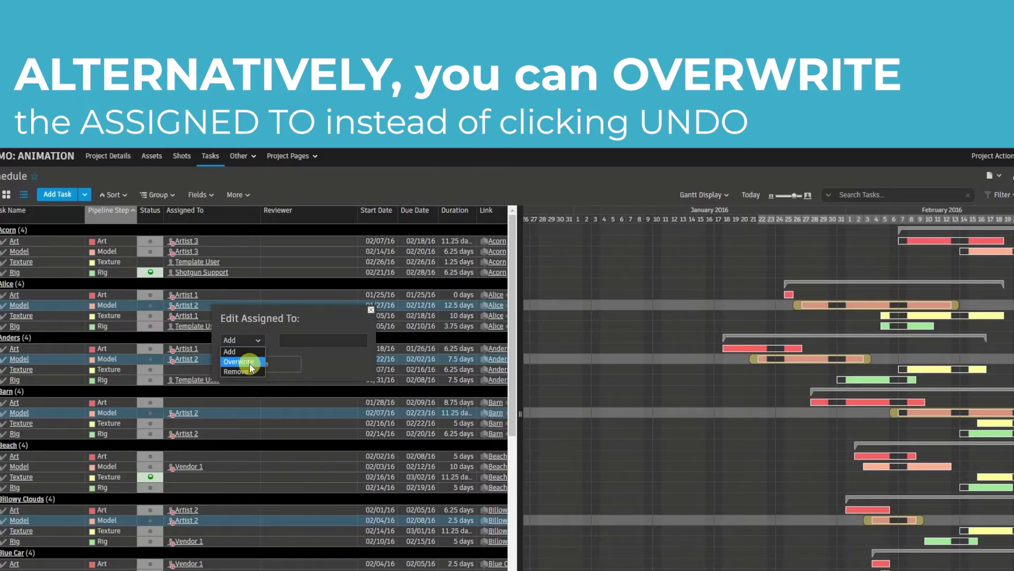
left_click(293, 338)
type("arti")
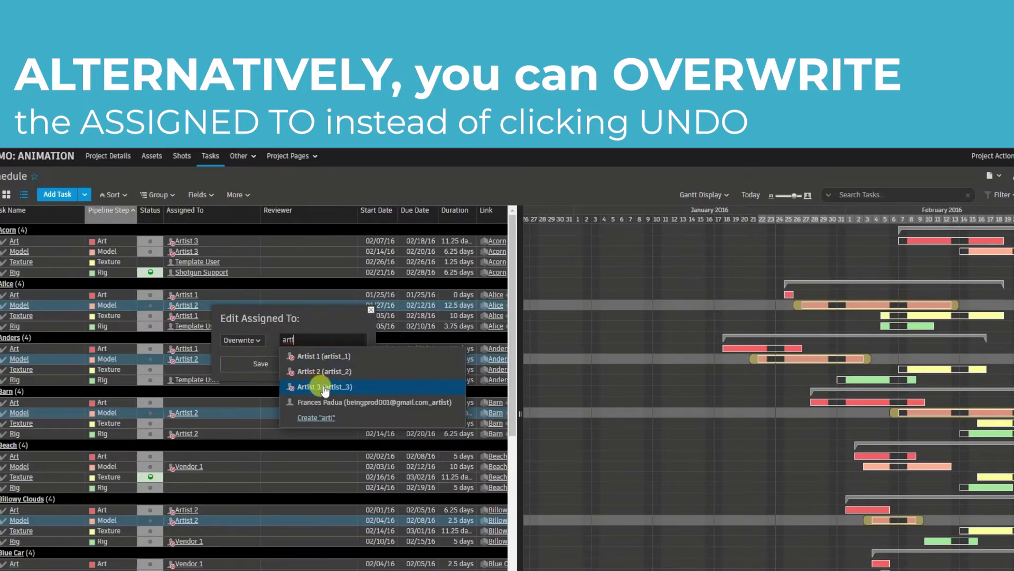
left_click(326, 389)
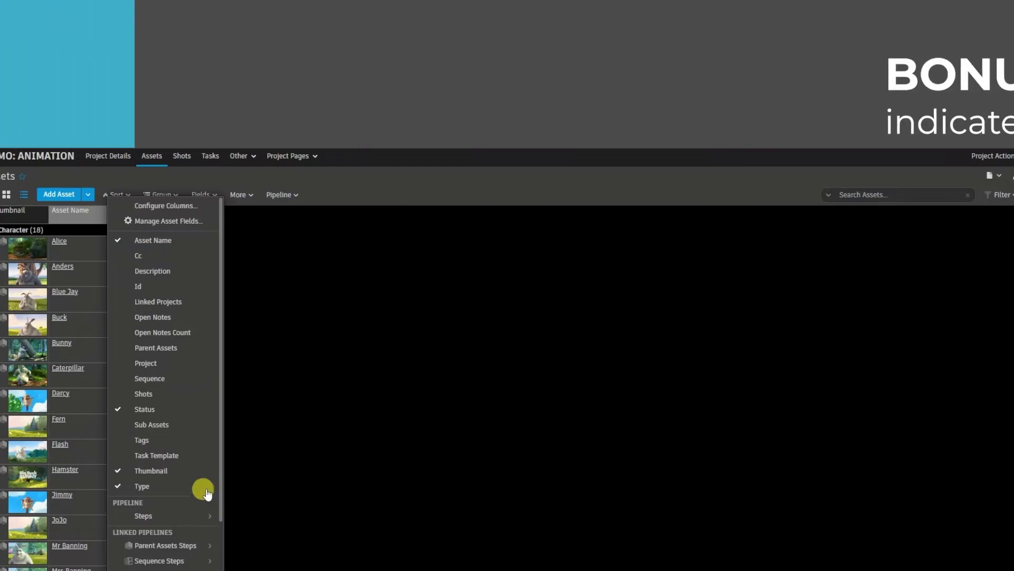
- Add a Tags column to the Assets list, then revert the page to its defaults
left_click(192, 439)
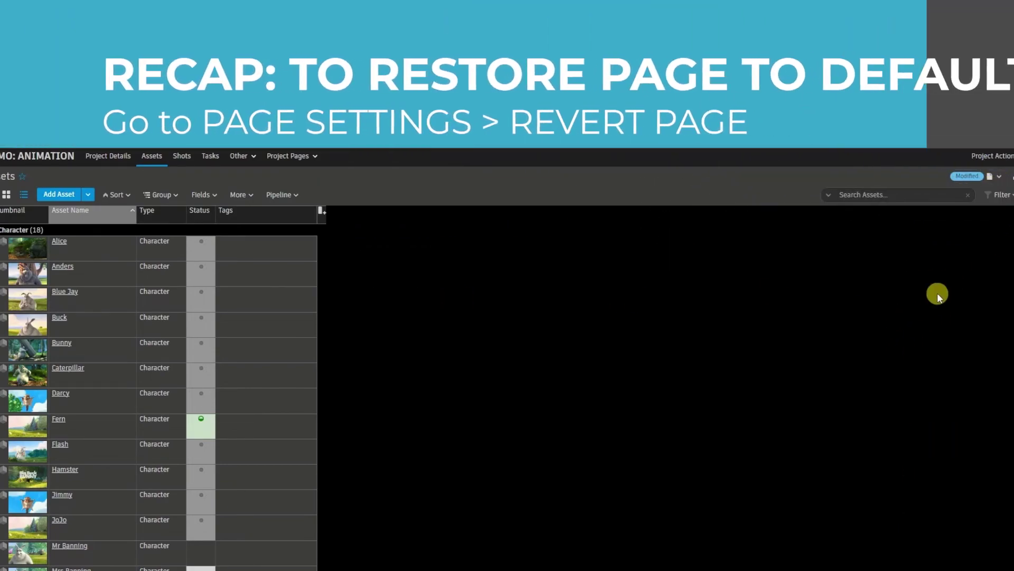
left_click(999, 178)
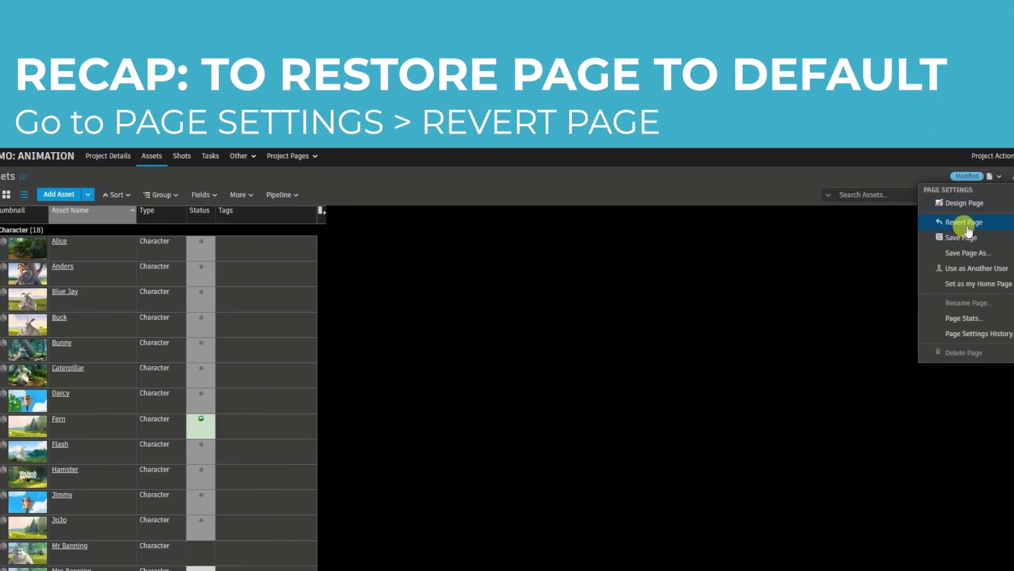
left_click(963, 222)
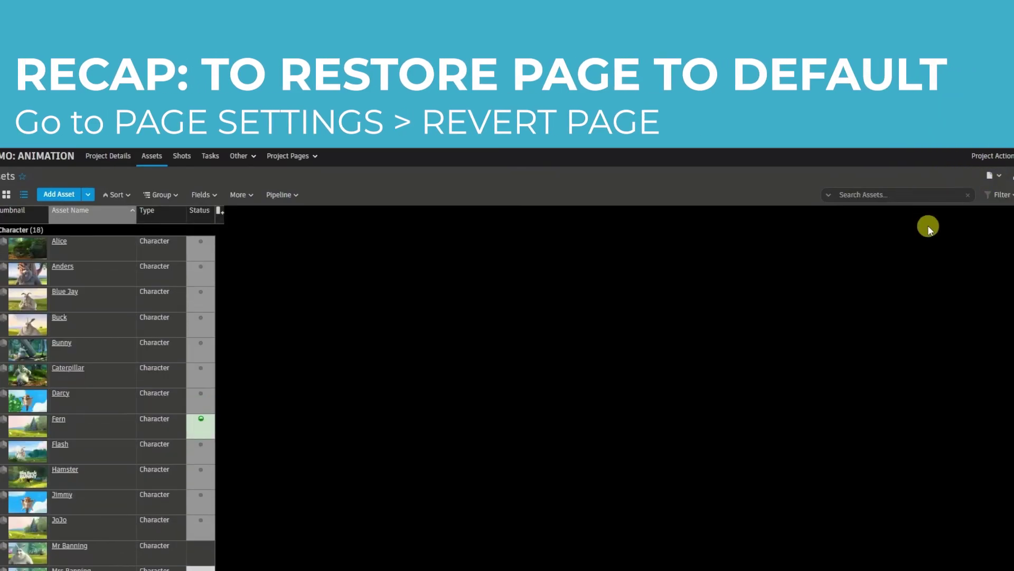